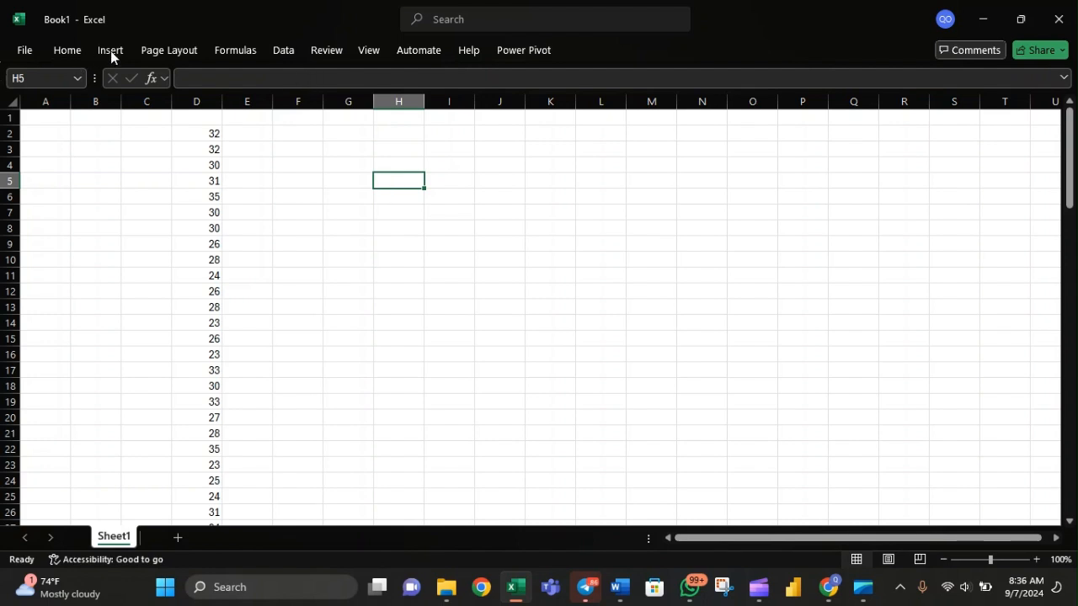
left_click(67, 51)
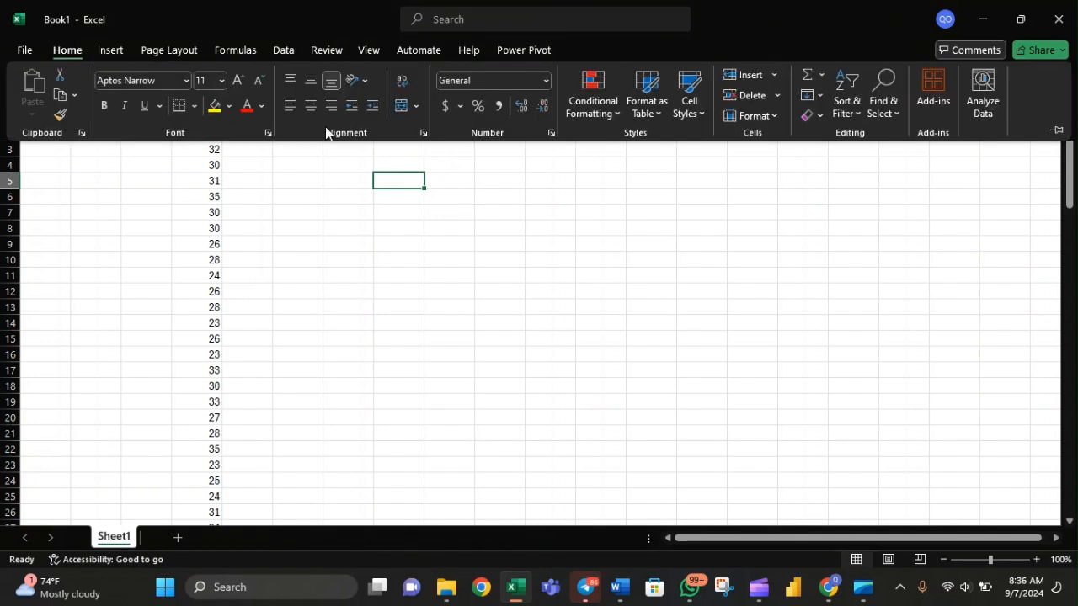
left_click(434, 316)
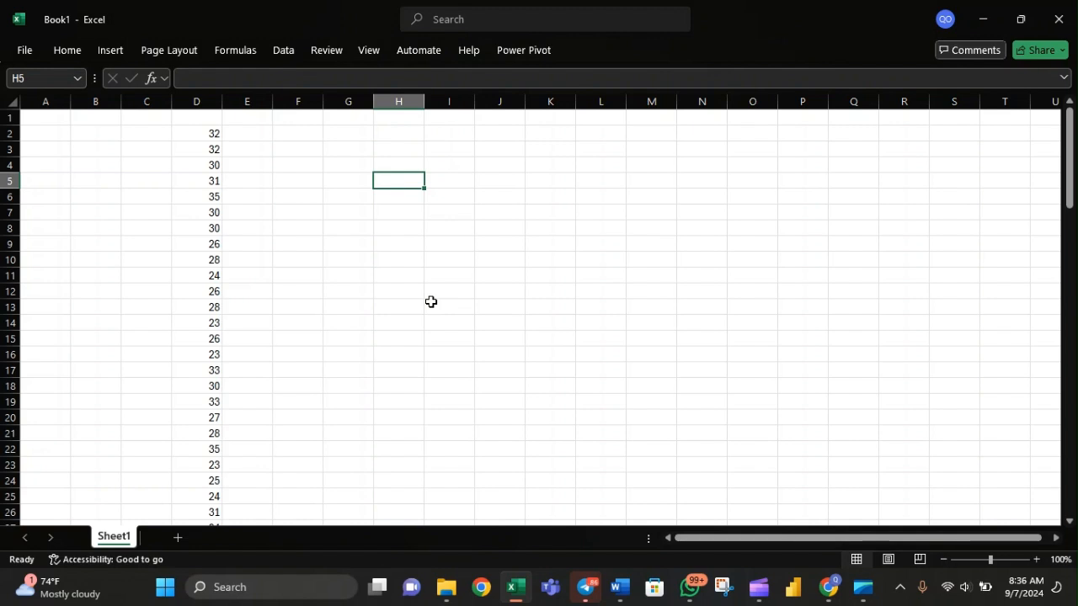
Start an AGGREGATE formula in cell H5 with function number 1 (AVERAGE).
type("=agg")
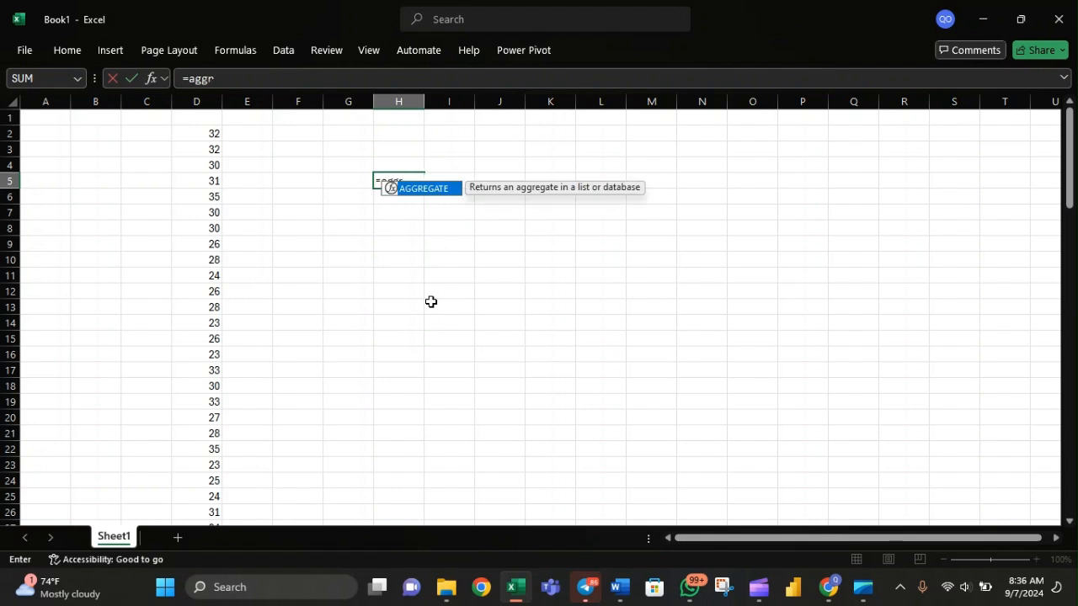
type("r")
key("Tab")
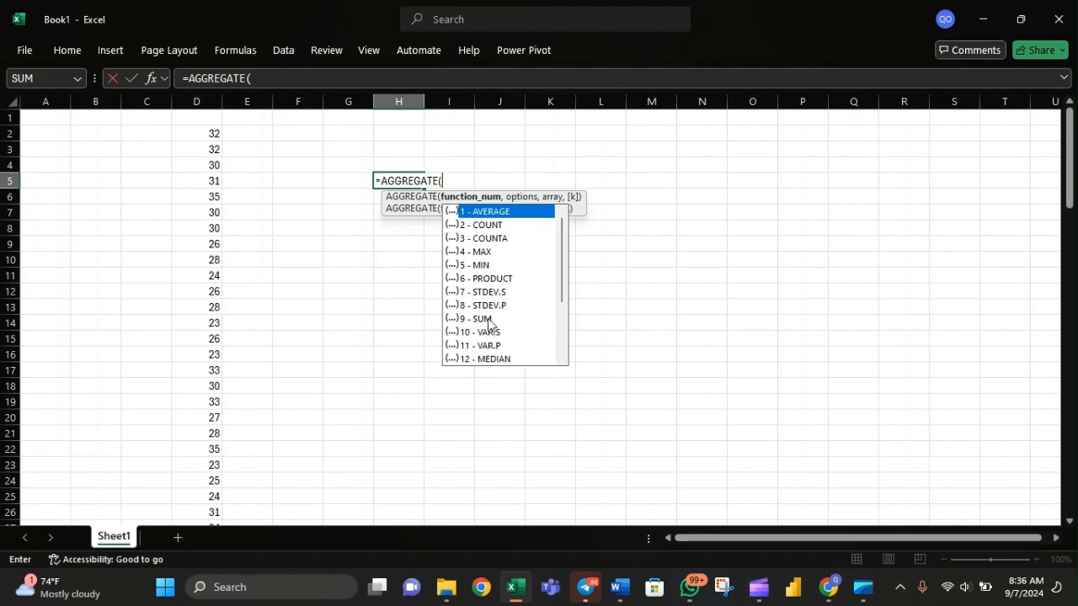
scroll(502, 335, "down", 1)
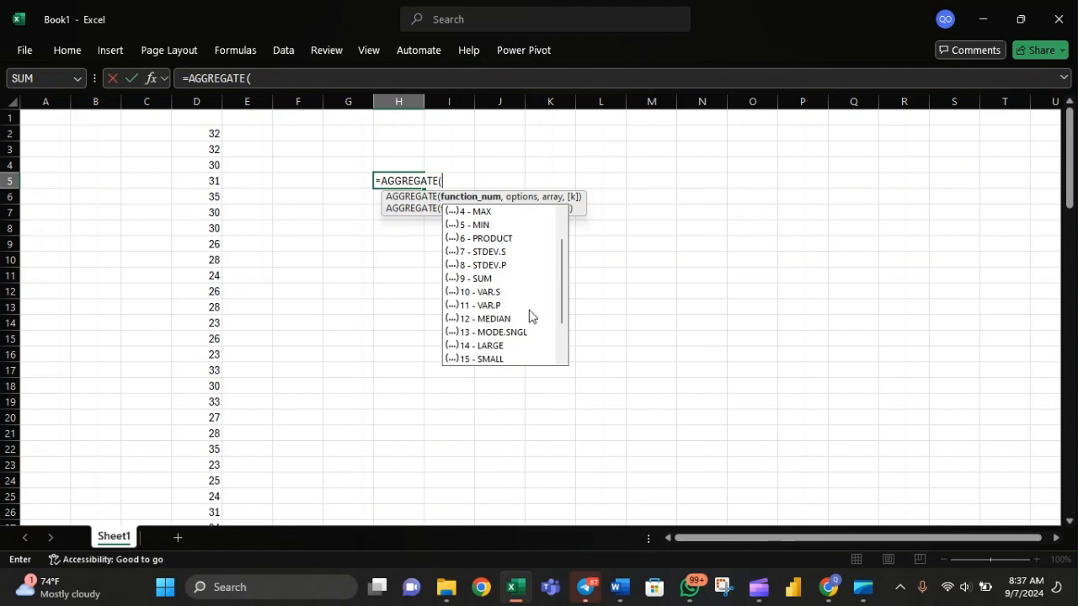
scroll(529, 320, "down", 1)
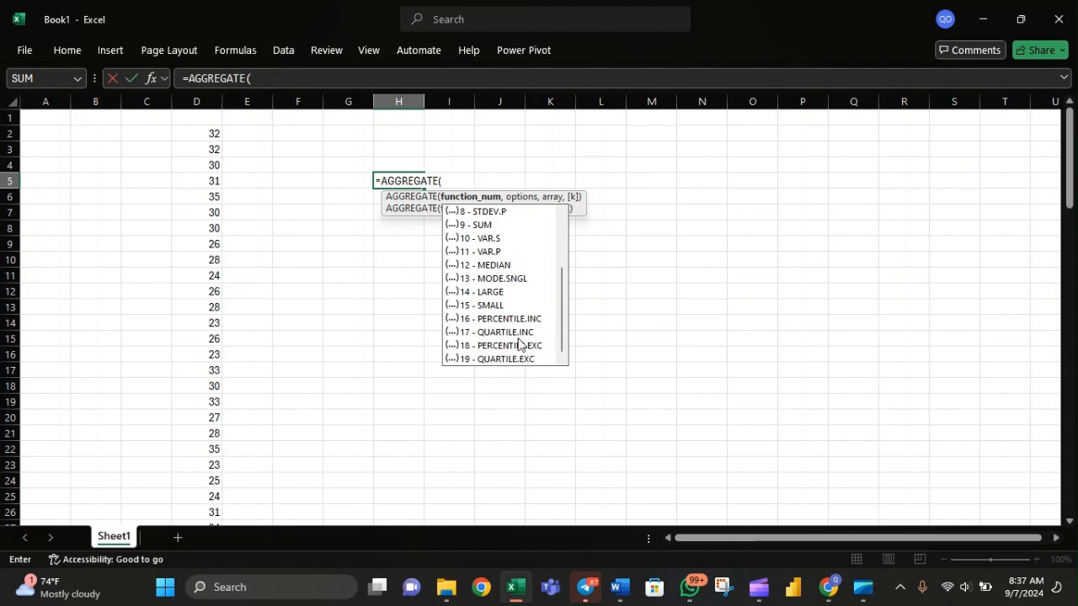
key("Down")
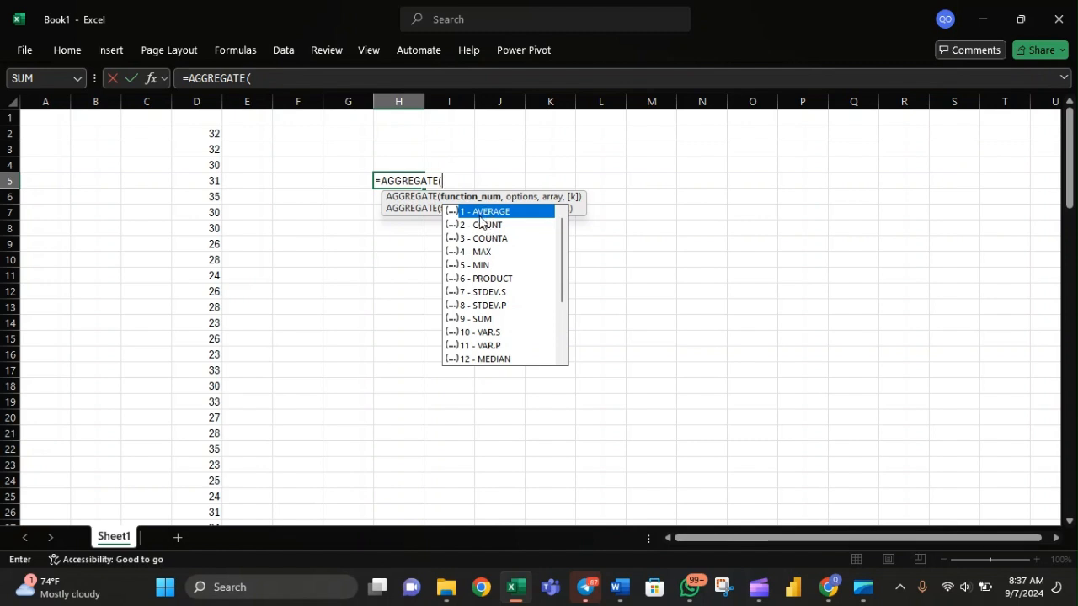
type("1")
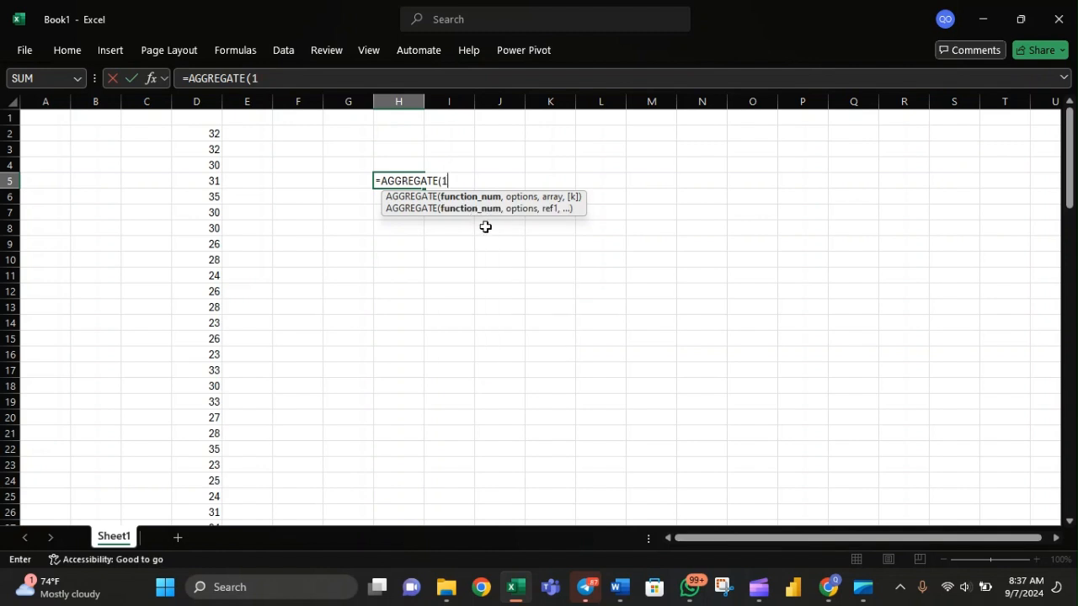
type(",")
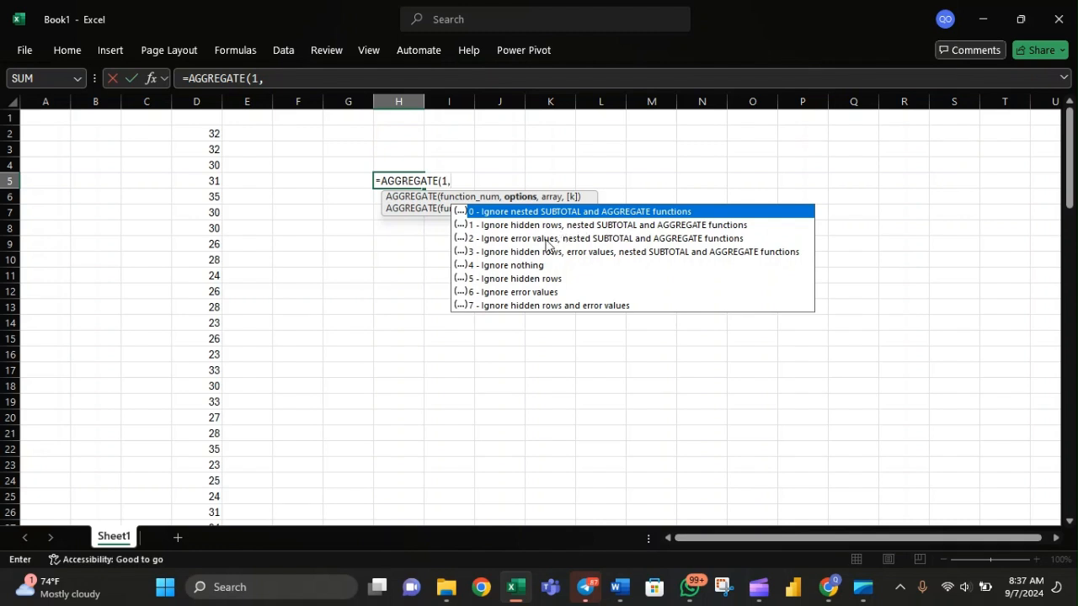
Set the H5 formula's options argument to 0, ignoring nested SUBTOTAL and AGGREGATE functions.
scroll(198, 245, "down", 7)
scroll(199, 247, "up", 7)
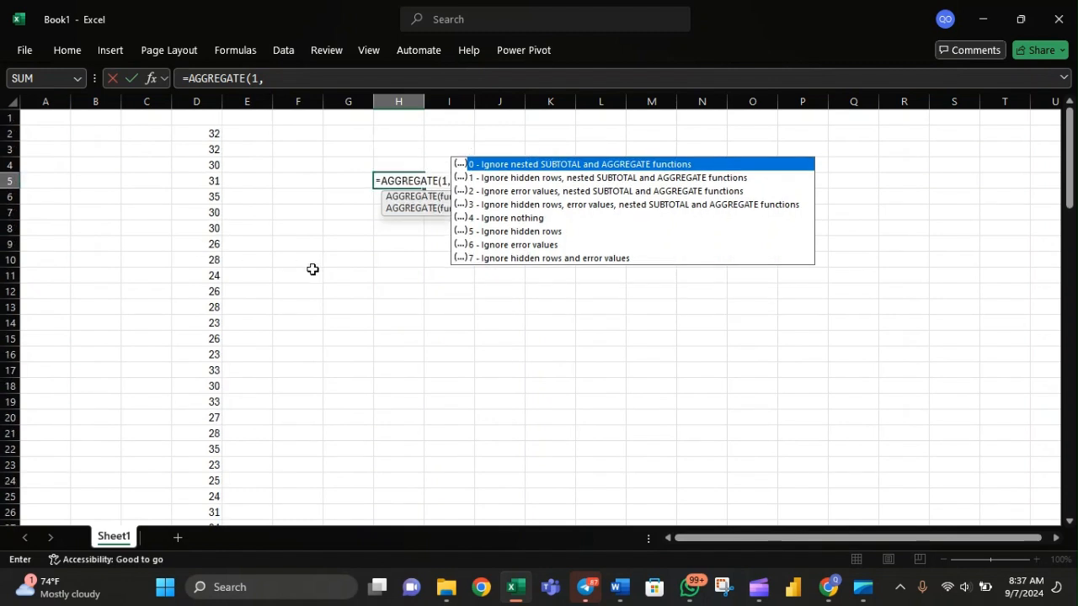
left_click(427, 279)
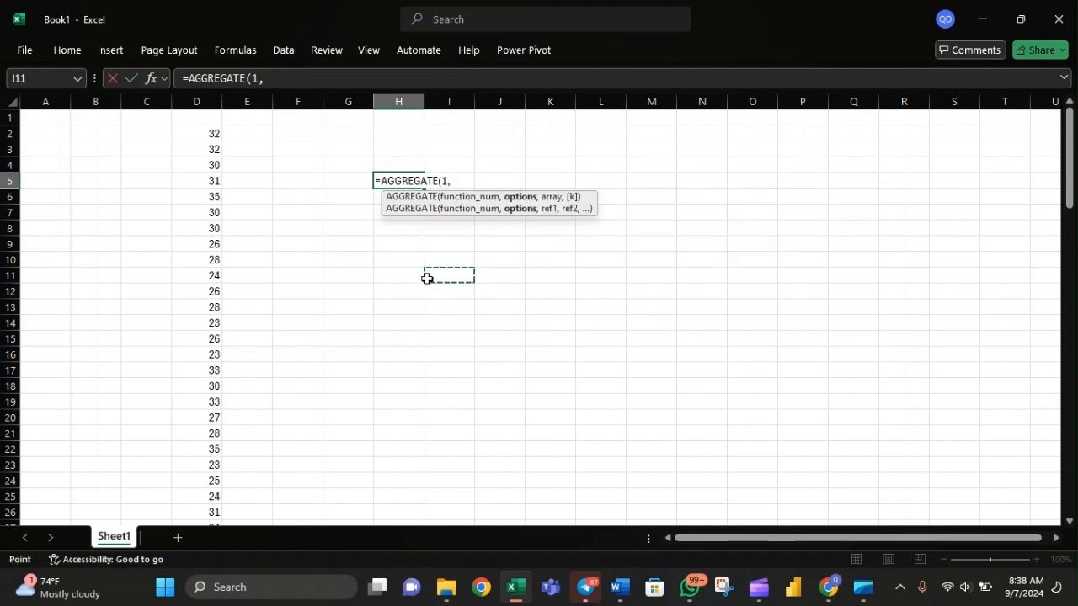
key("BackSpace")
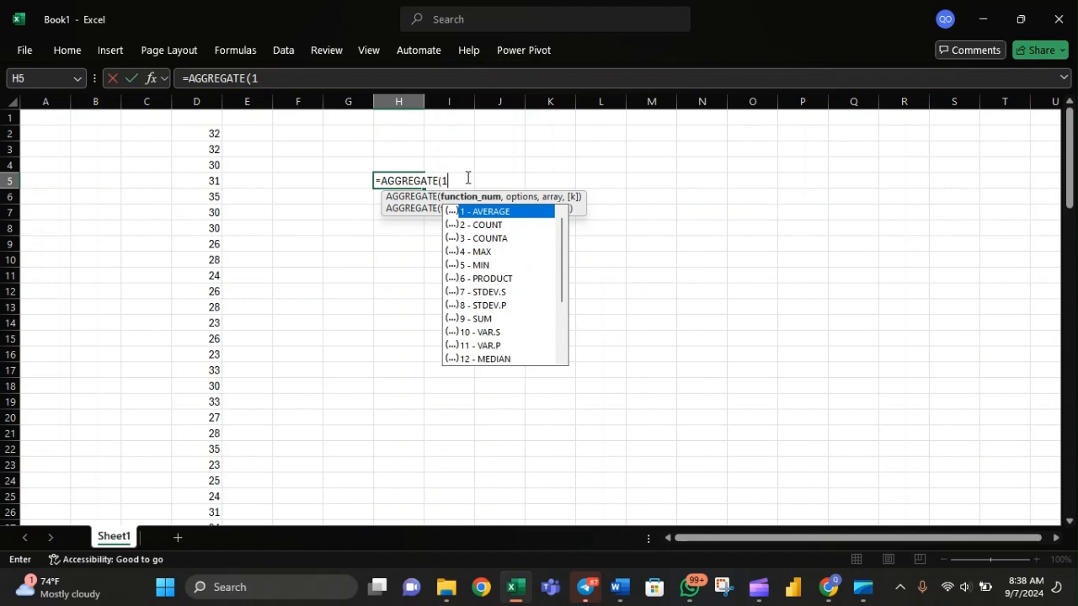
type(",")
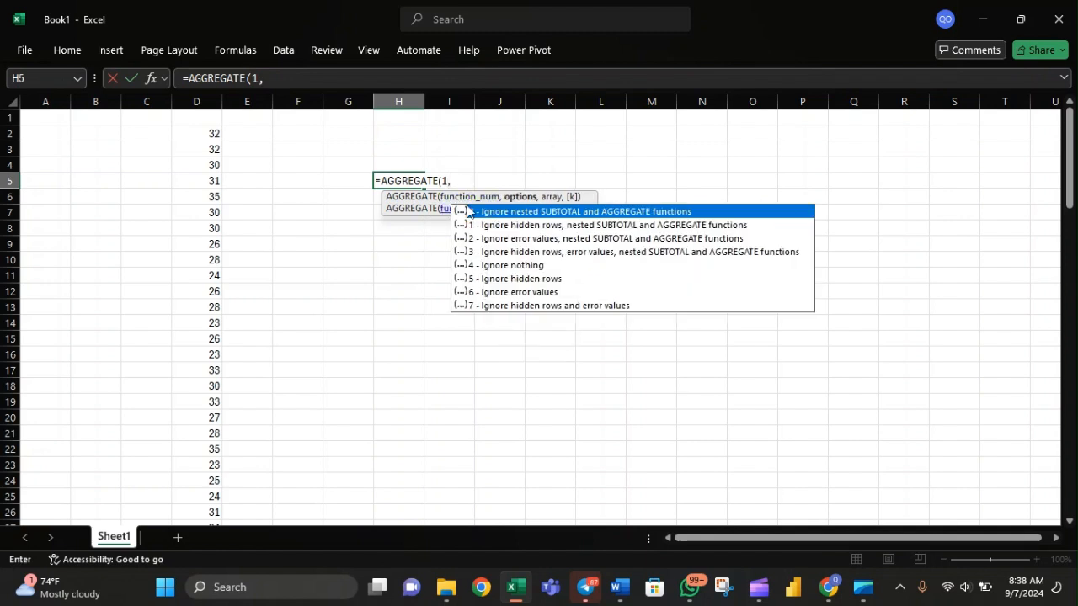
type("0")
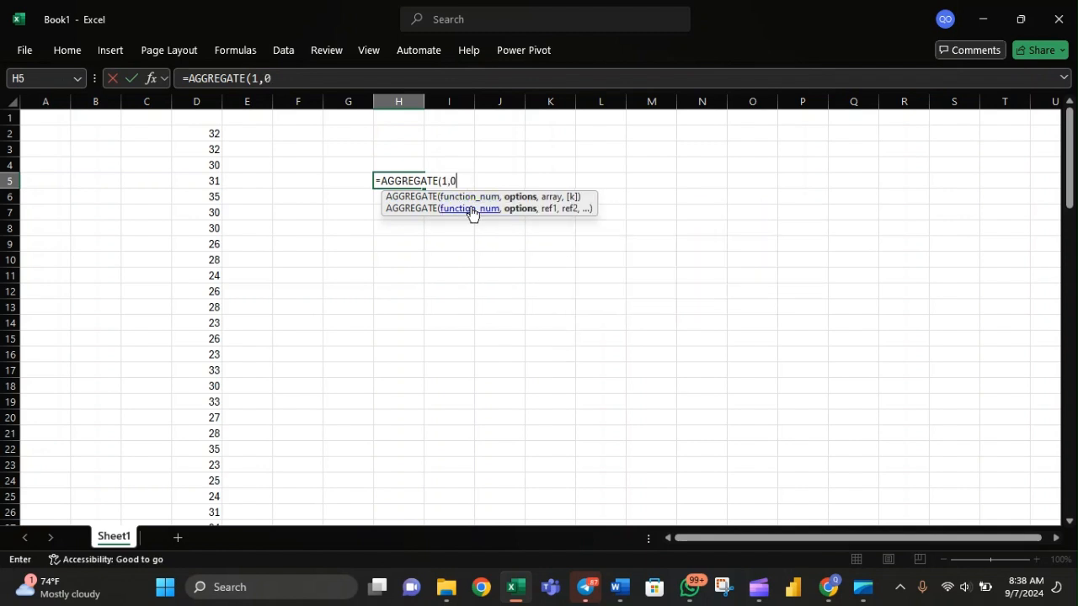
type(",")
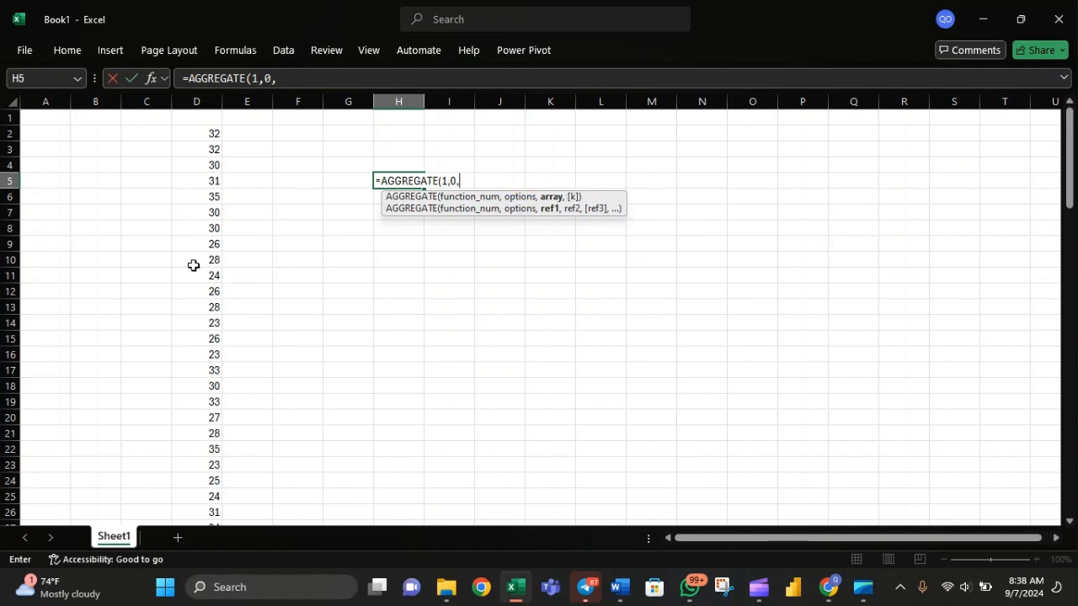
Complete the H5 AGGREGATE formula with the range D2:D102 as its array and check the entered formula.
left_click(192, 137)
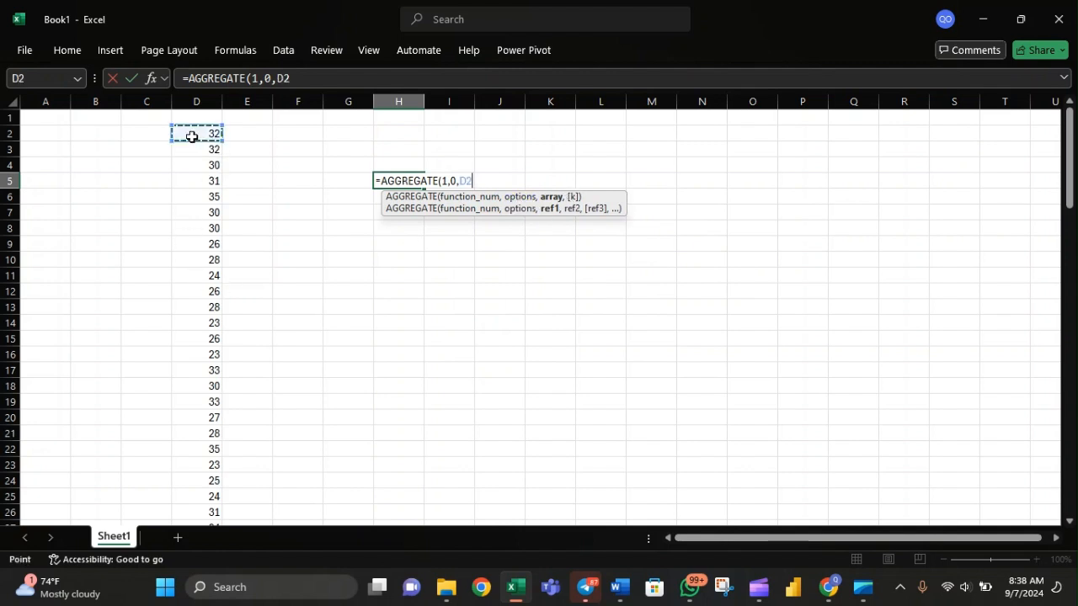
key("ctrl+shift+Down")
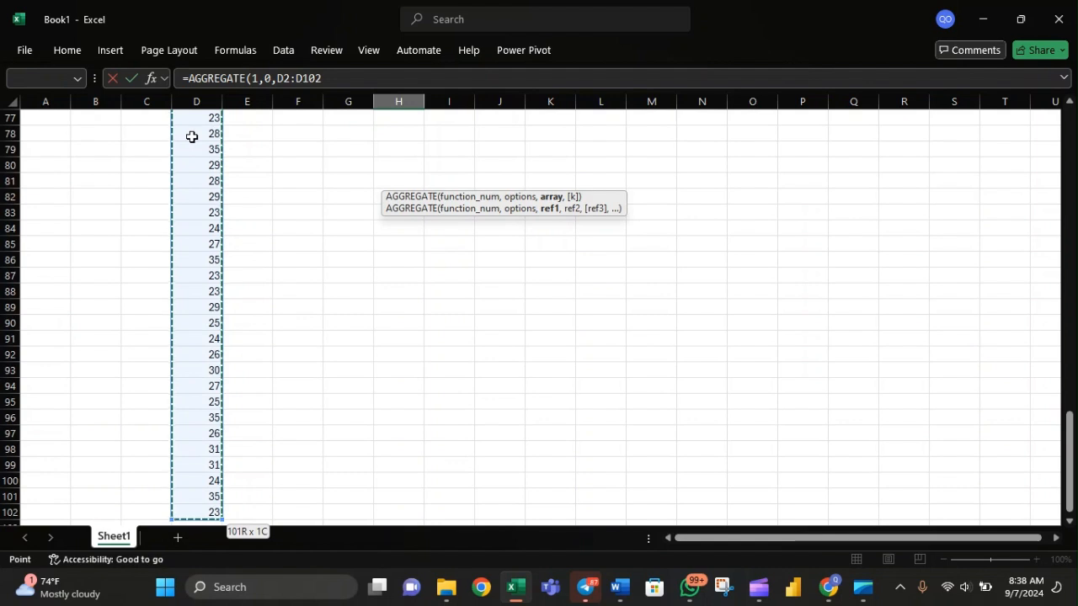
key("Return")
scroll(335, 138, "up", 1)
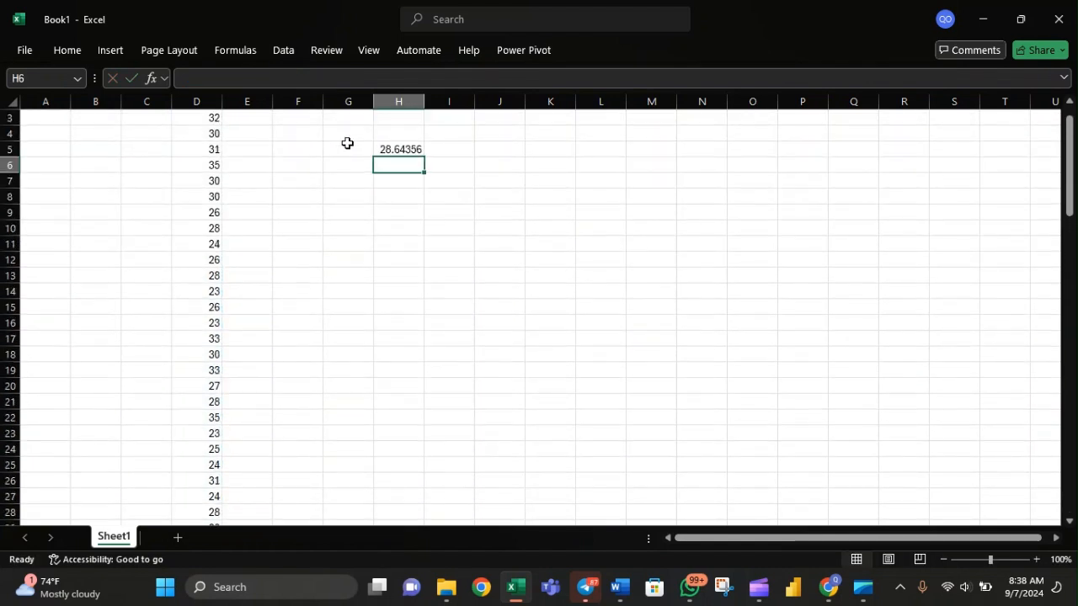
left_click(391, 149)
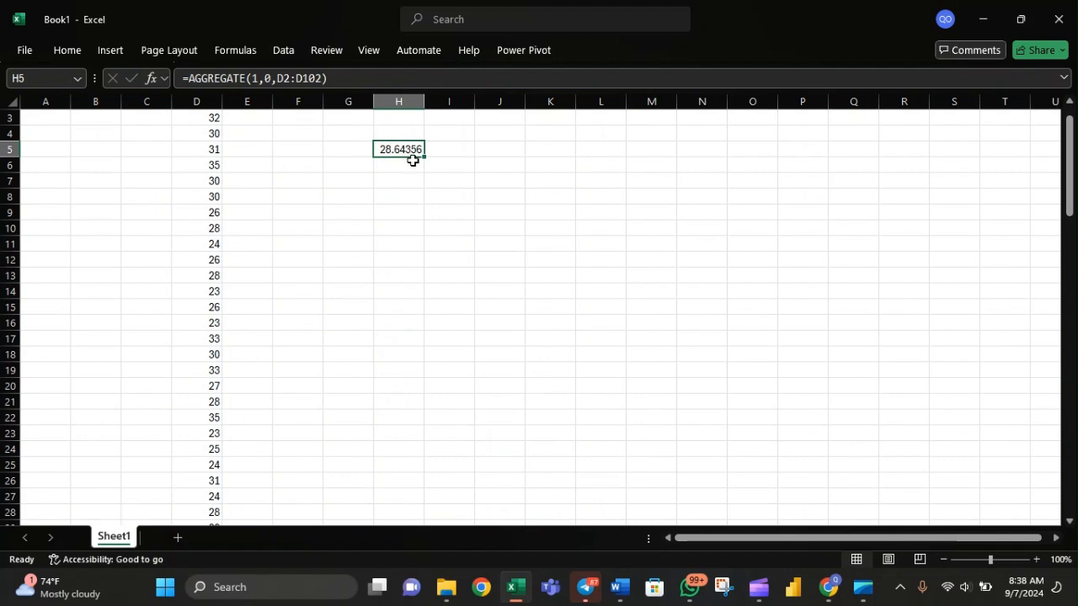
Start an AGGREGATE formula in cell H7 with function number 4 (MAX).
left_click(394, 180)
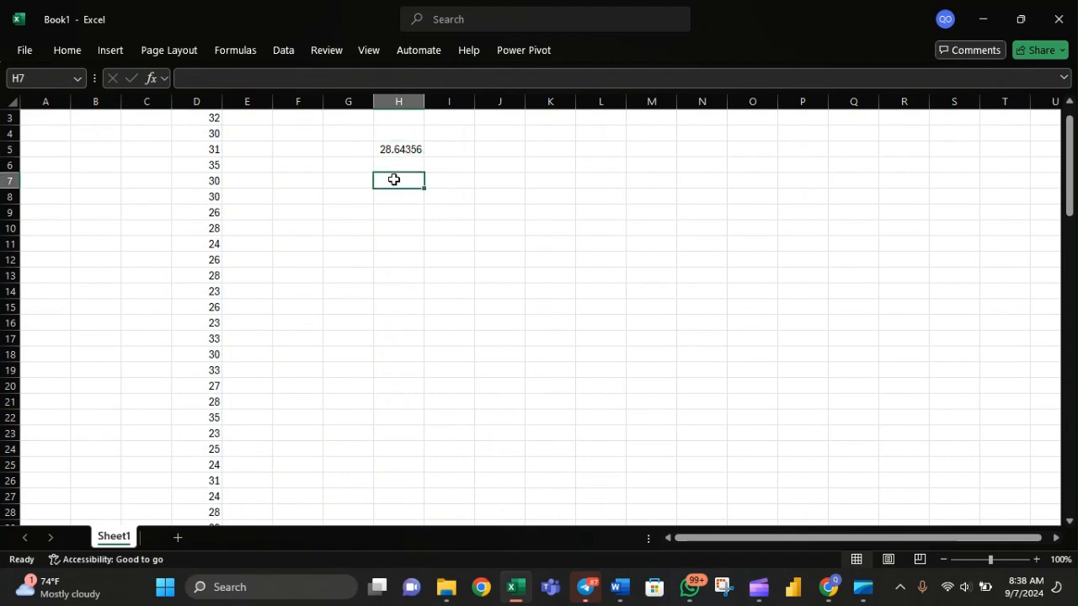
type("=ag")
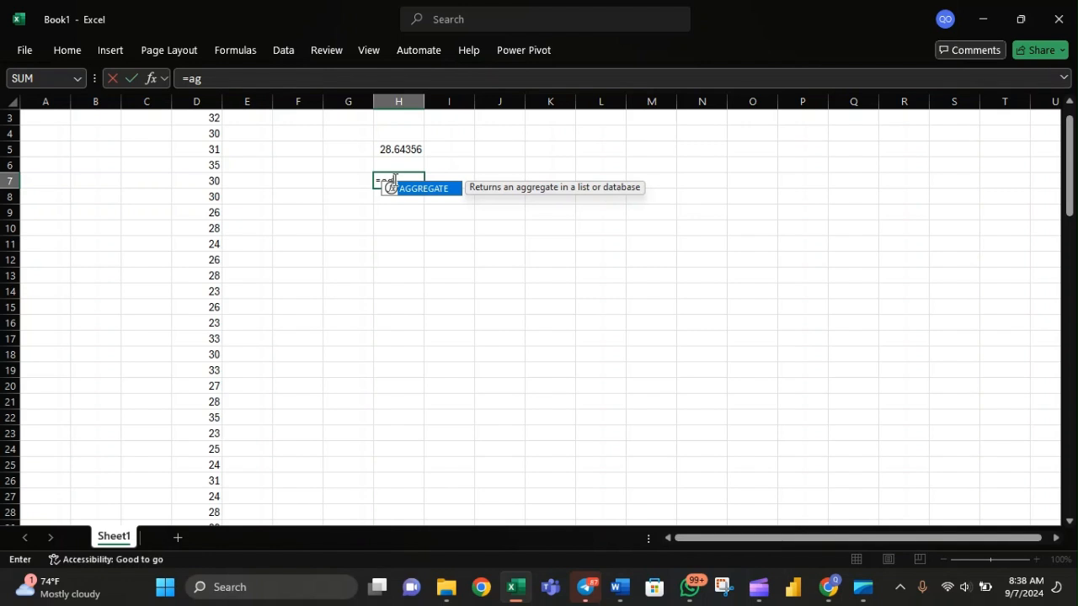
type("g")
key("Tab")
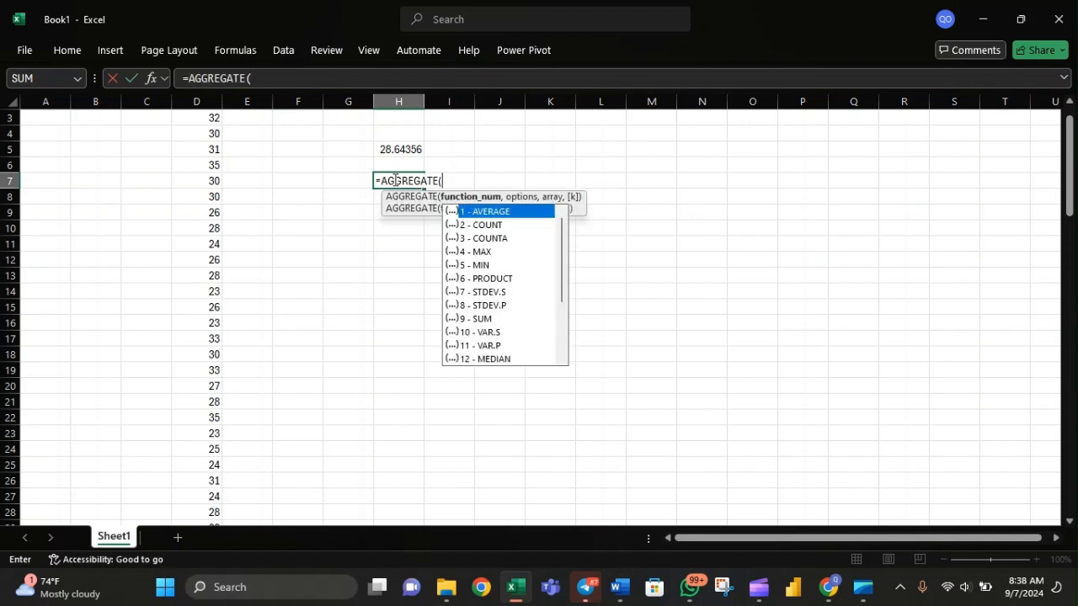
key("Down")
key("Down")
key("Down")
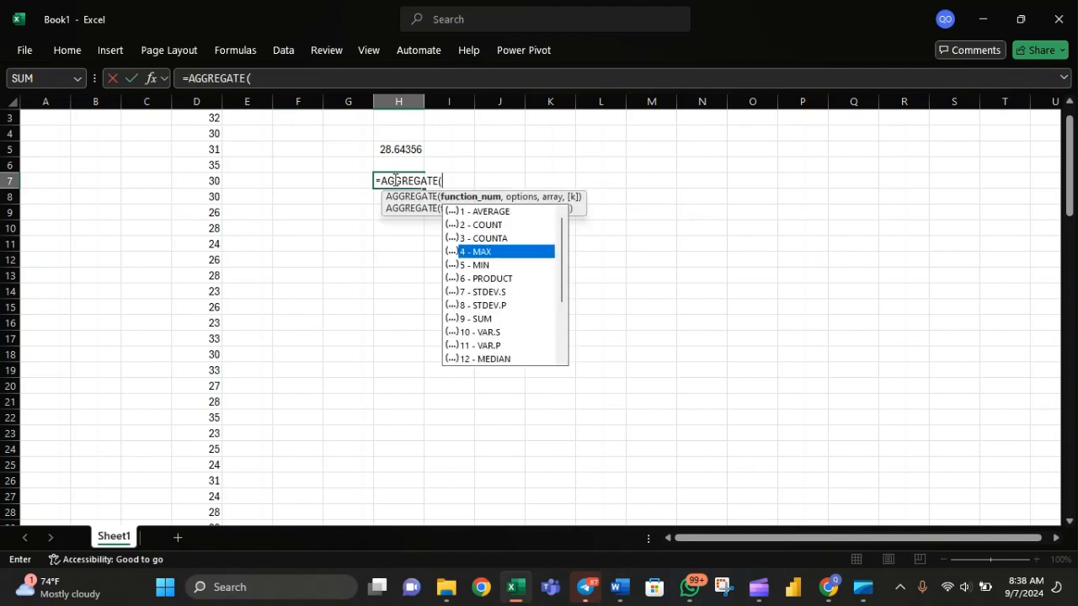
key("Tab")
Complete the H7 AGGREGATE formula with option 0 and the range D2:D102 as its array.
type(",")
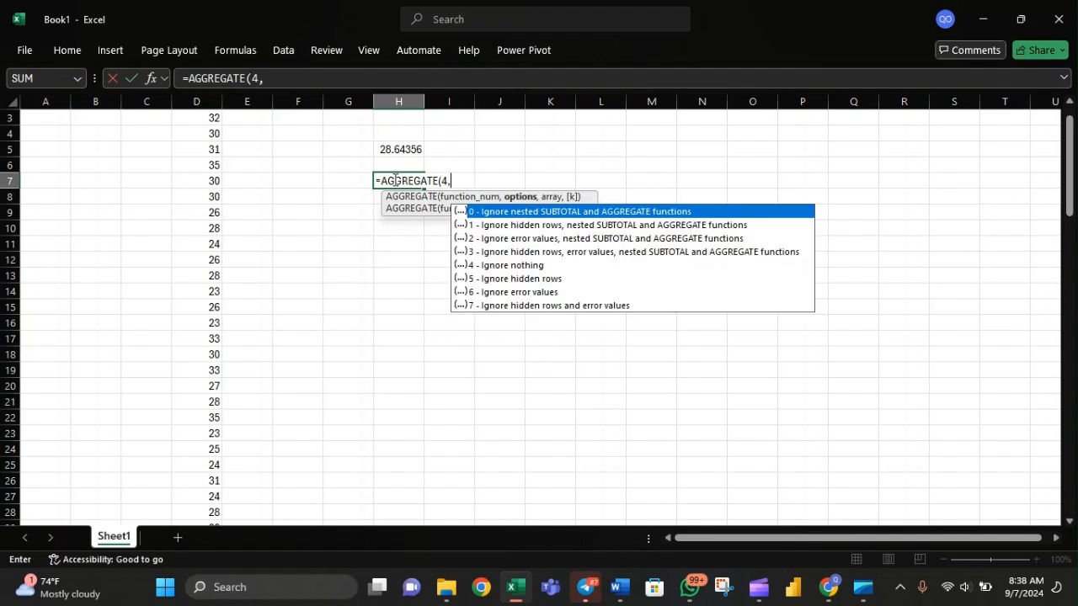
key("Tab")
type(",")
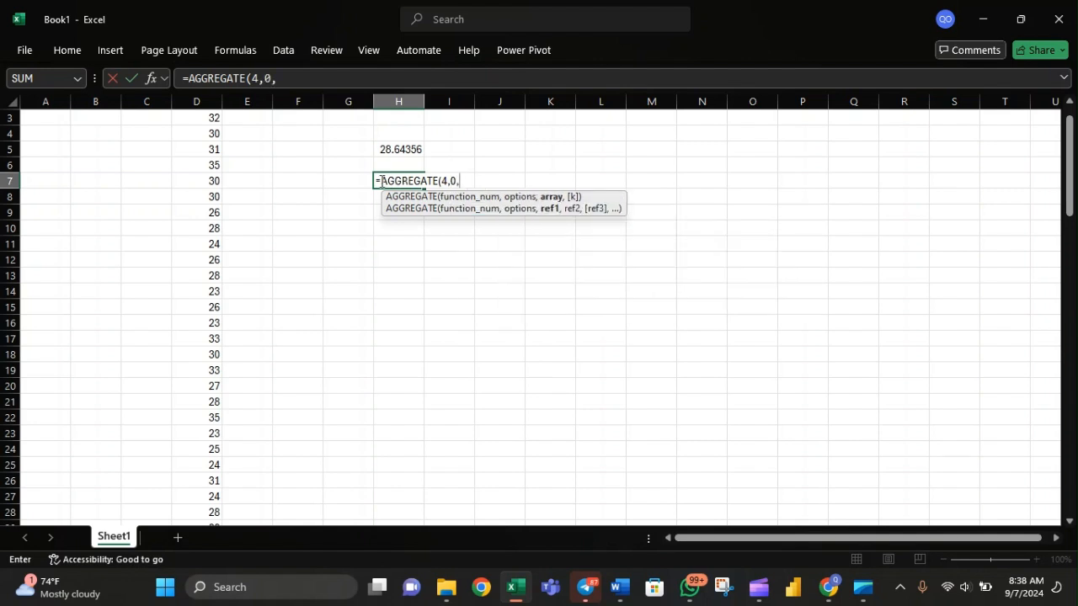
scroll(337, 169, "up", 1)
left_click(200, 133)
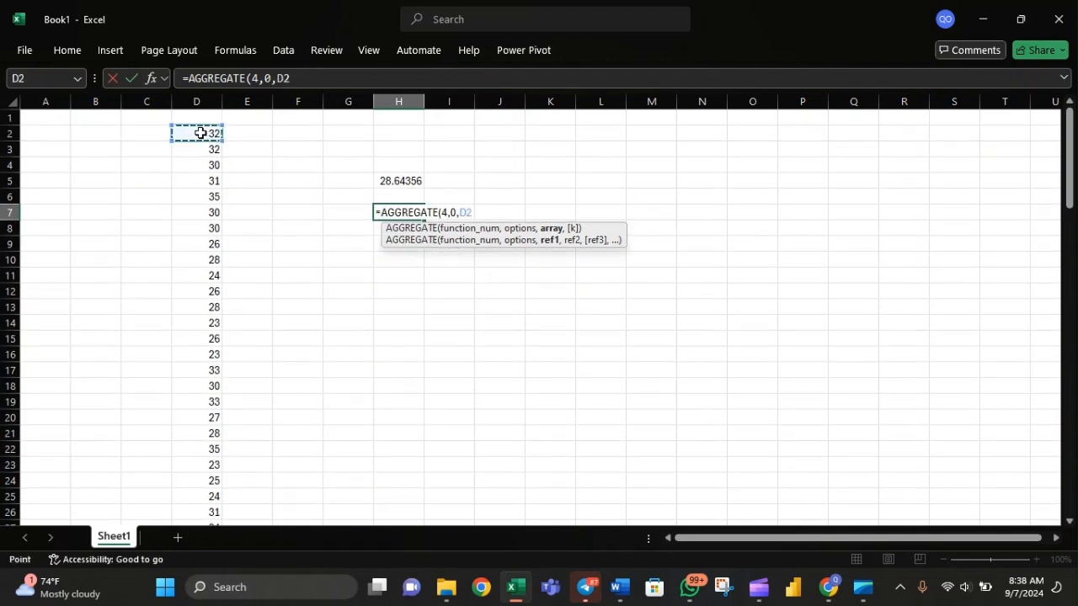
key("ctrl+shift+Down")
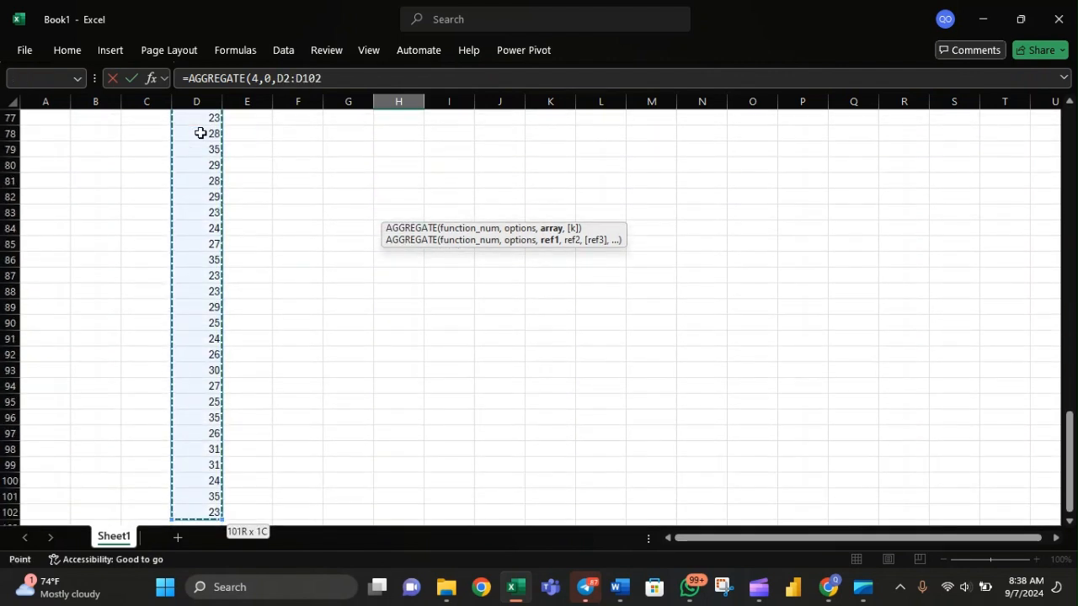
key("Return")
scroll(200, 133, "up", 3)
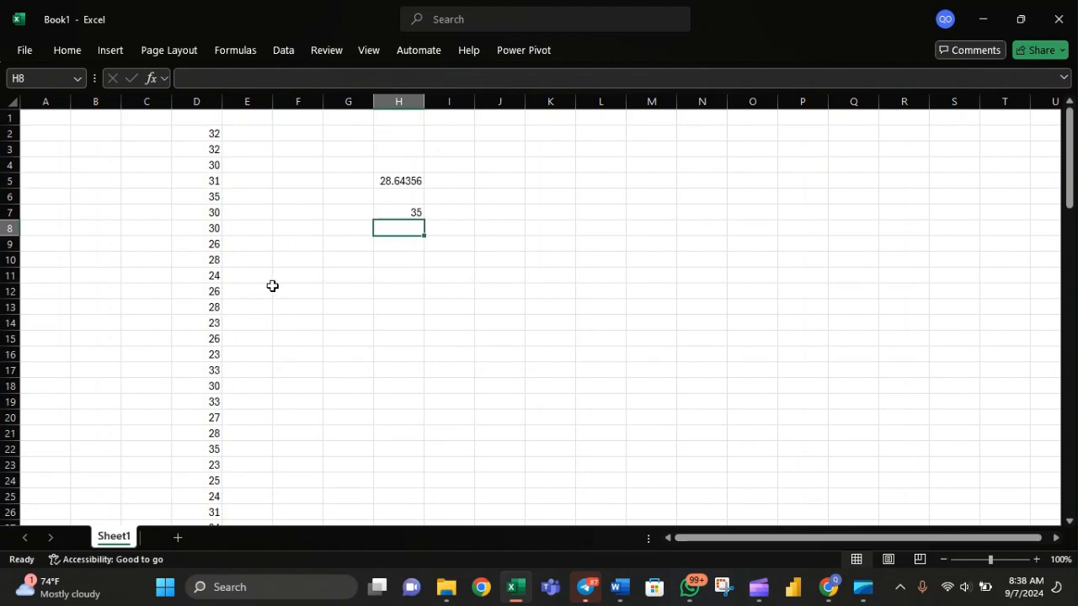
Start an AGGREGATE formula in cell H9 with function number 5 (MIN).
left_click(396, 247)
type("=ag")
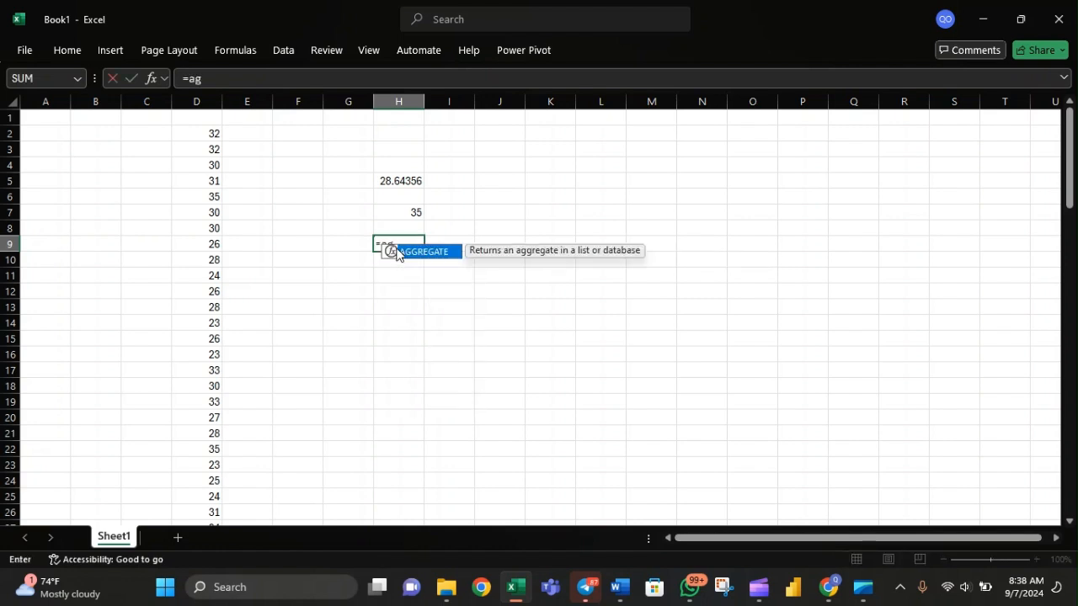
type("g")
key("Tab")
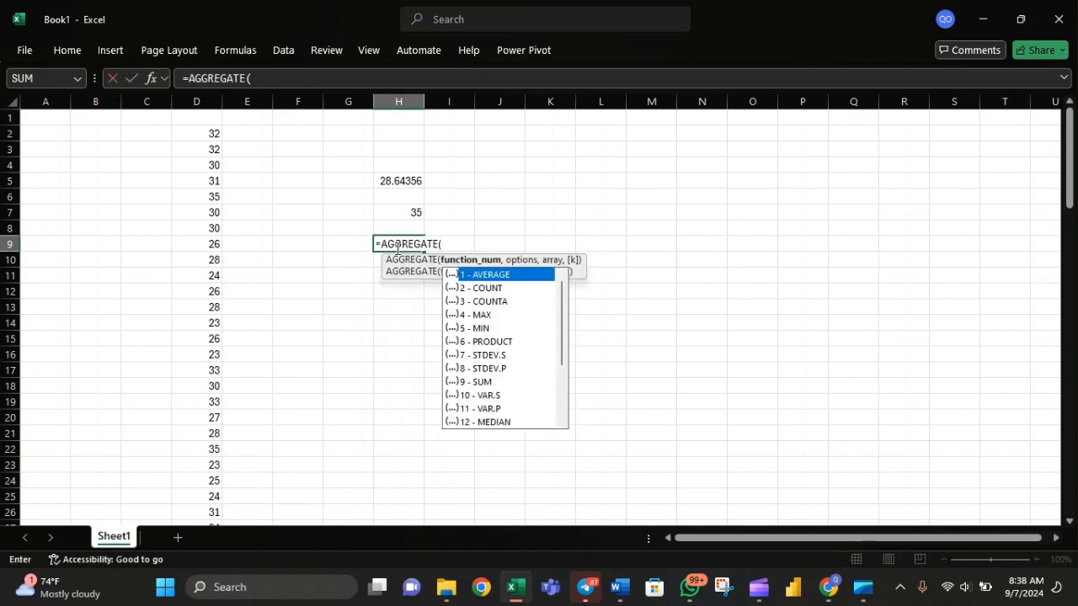
key("Down")
key("Down")
key("Down")
key("Down")
key("Tab")
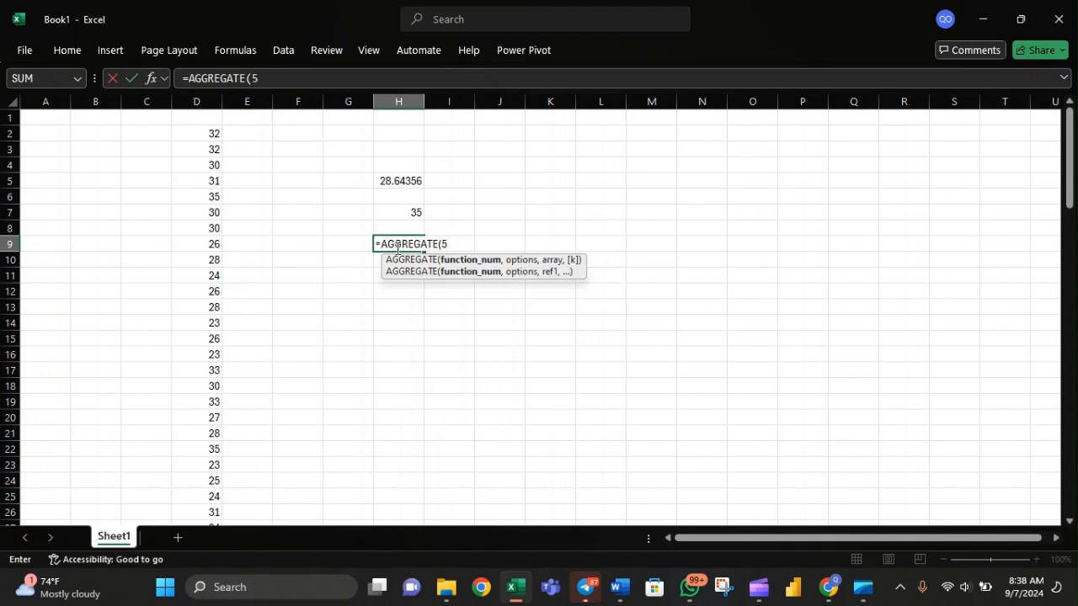
Set the options argument of the H9 AGGREGATE formula to 0, ignoring nested SUBTOTAL and AGGREGATE functions.
type(",")
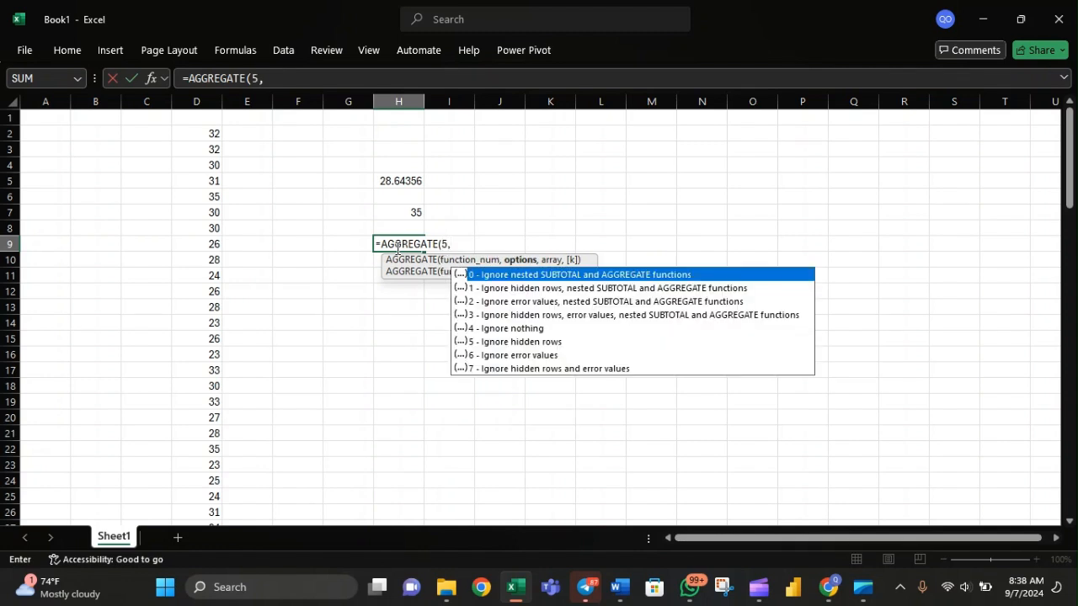
key("Escape")
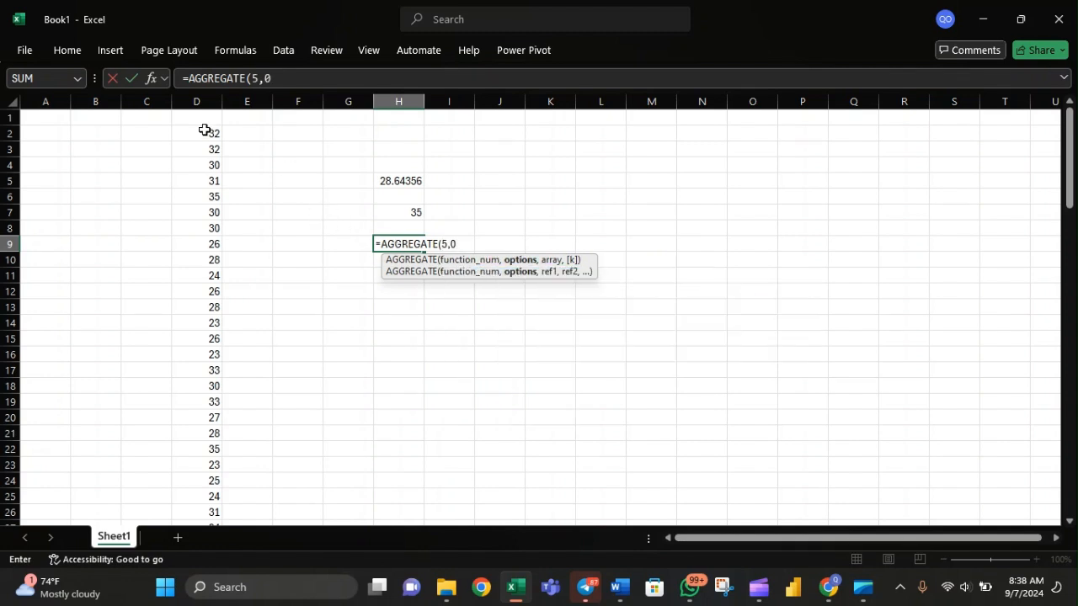
key("Return")
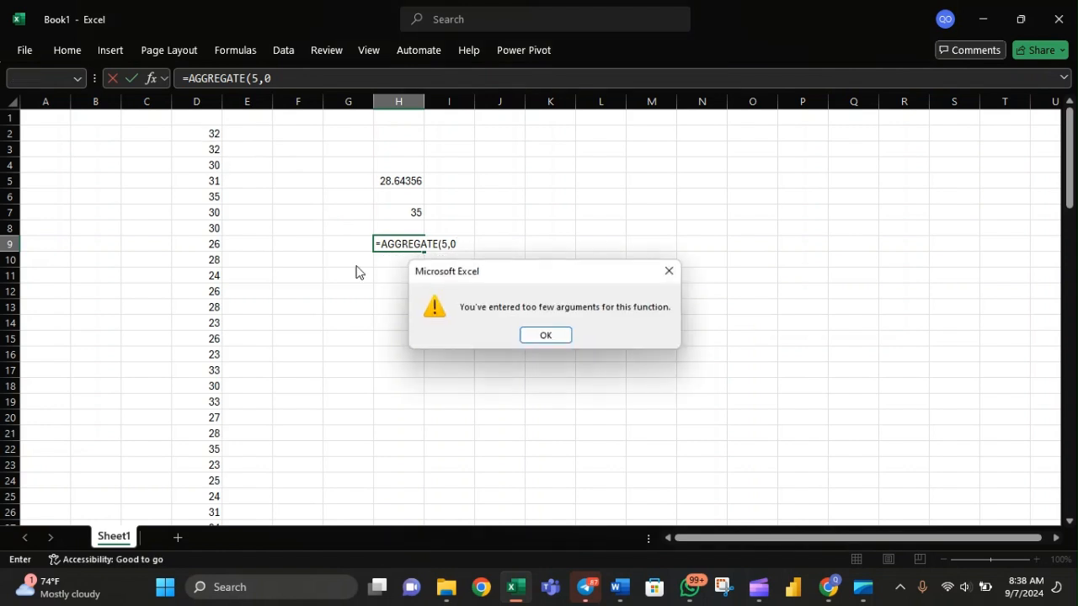
left_click(548, 336)
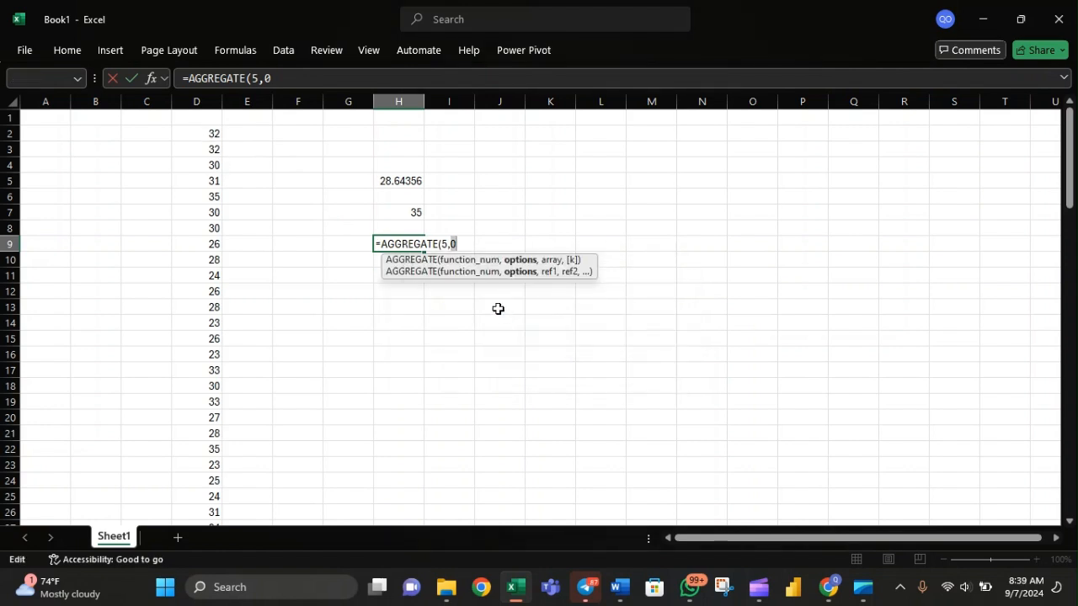
type(",")
key("BackSpace")
type("0,")
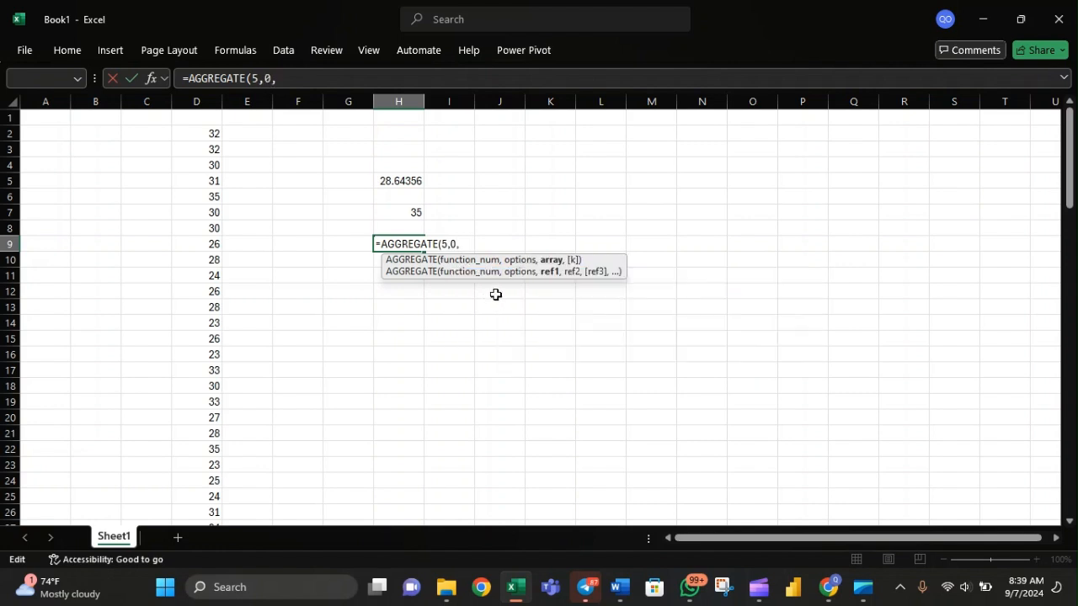
Complete the H9 AGGREGATE formula with the range D2:D102 as its array and check the entered formula.
left_click(185, 133)
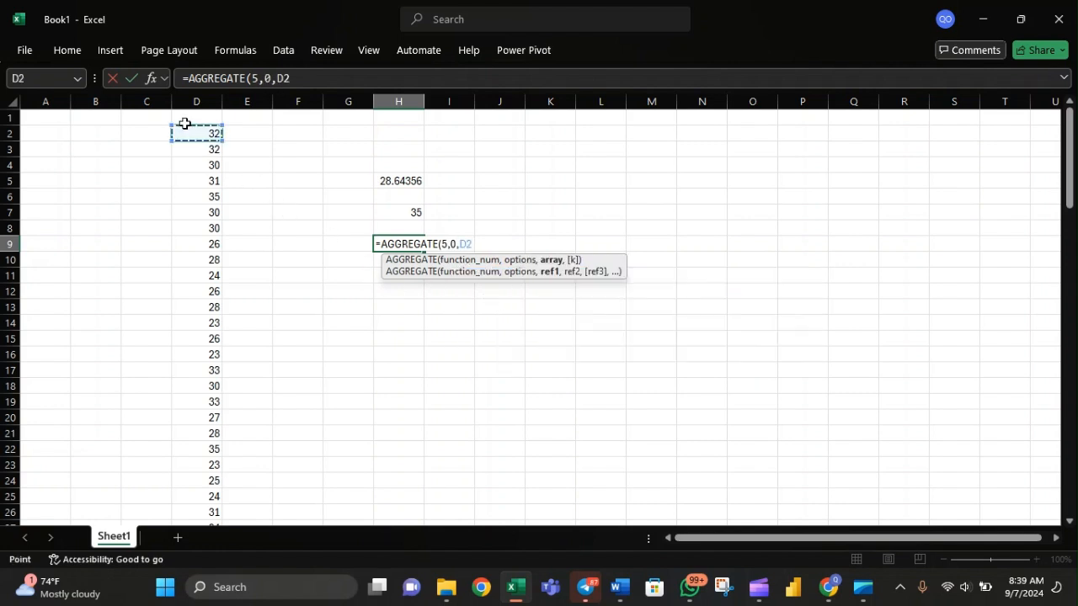
key("ctrl+shift+Down")
key("Return")
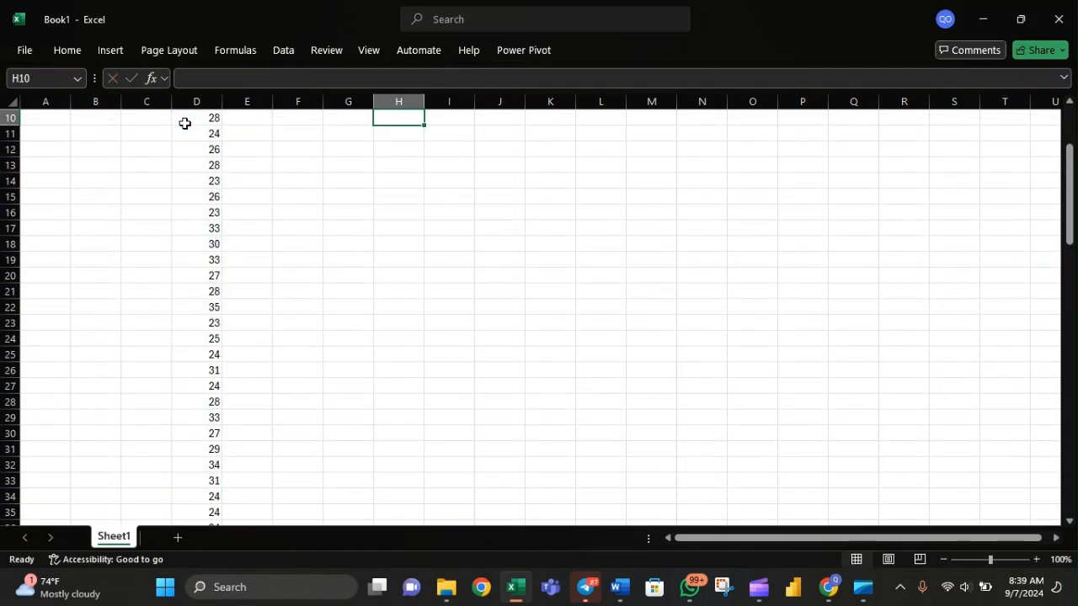
scroll(184, 123, "up", 3)
left_click(409, 245)
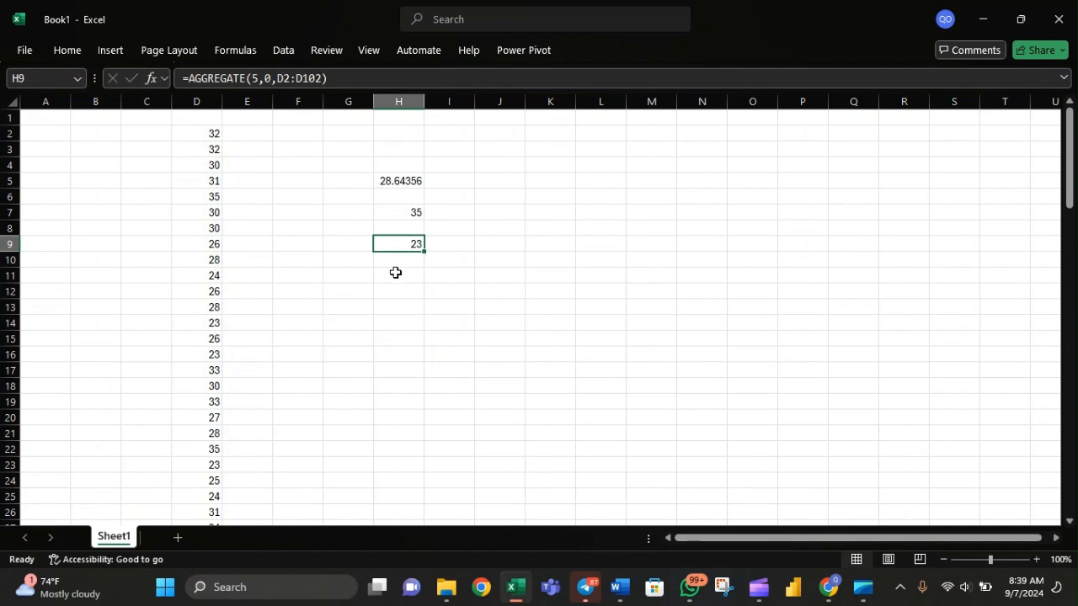
Start an AGGREGATE formula in cell H11 and examine the full list of available function numbers.
left_click(395, 273)
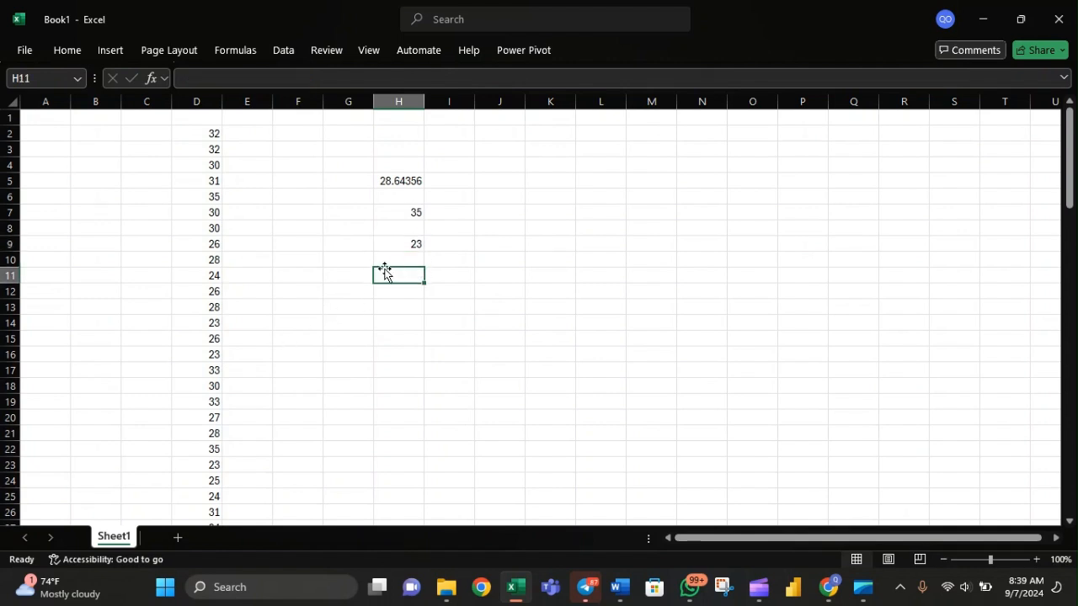
type("=agg")
key("Tab")
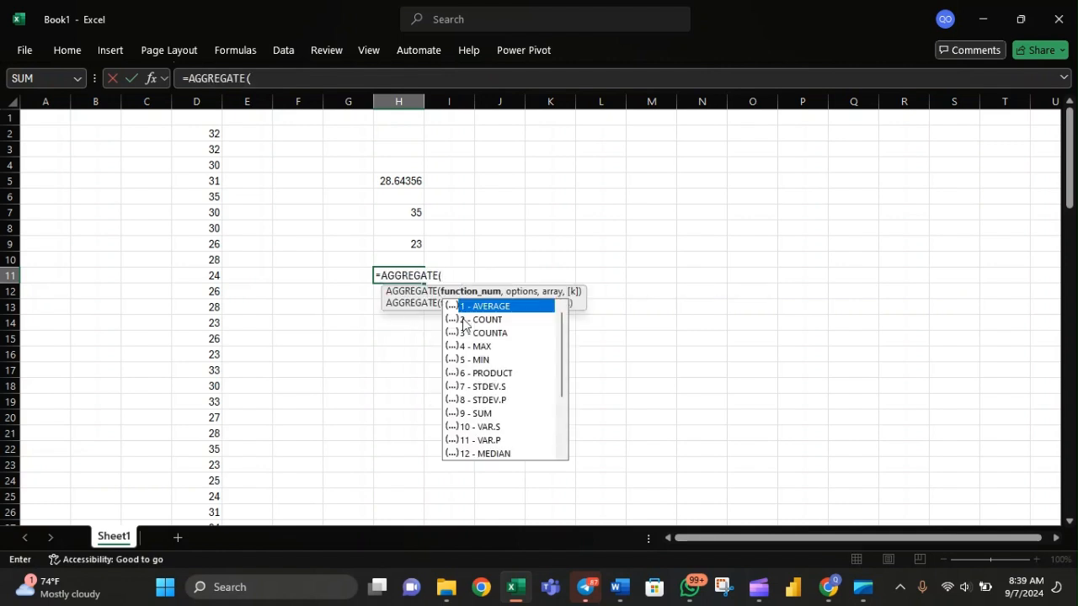
scroll(508, 360, "down", 2)
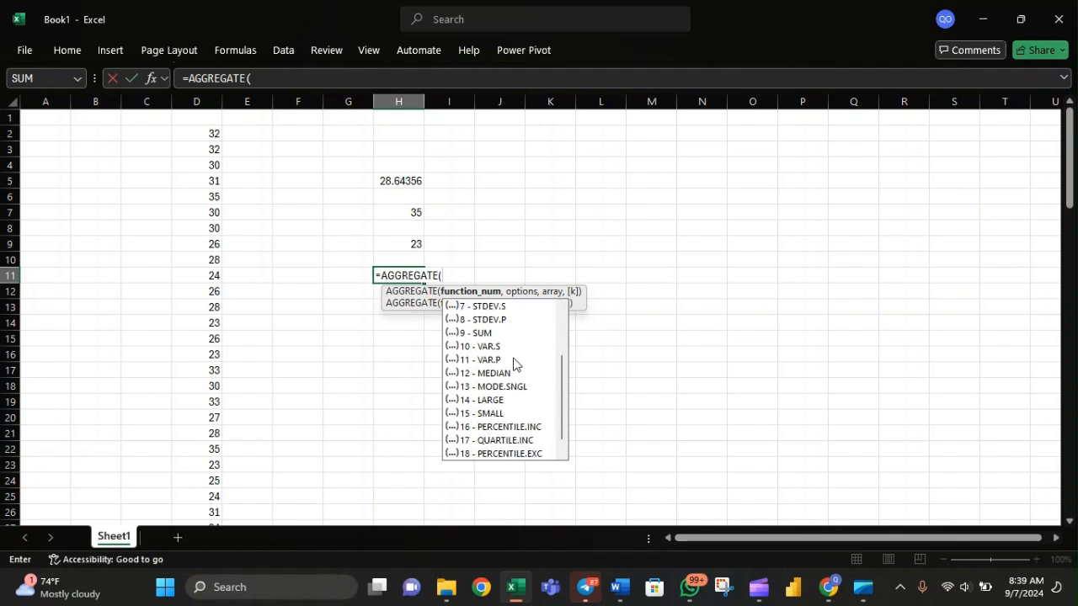
scroll(511, 362, "up", 1)
scroll(517, 364, "down", 1)
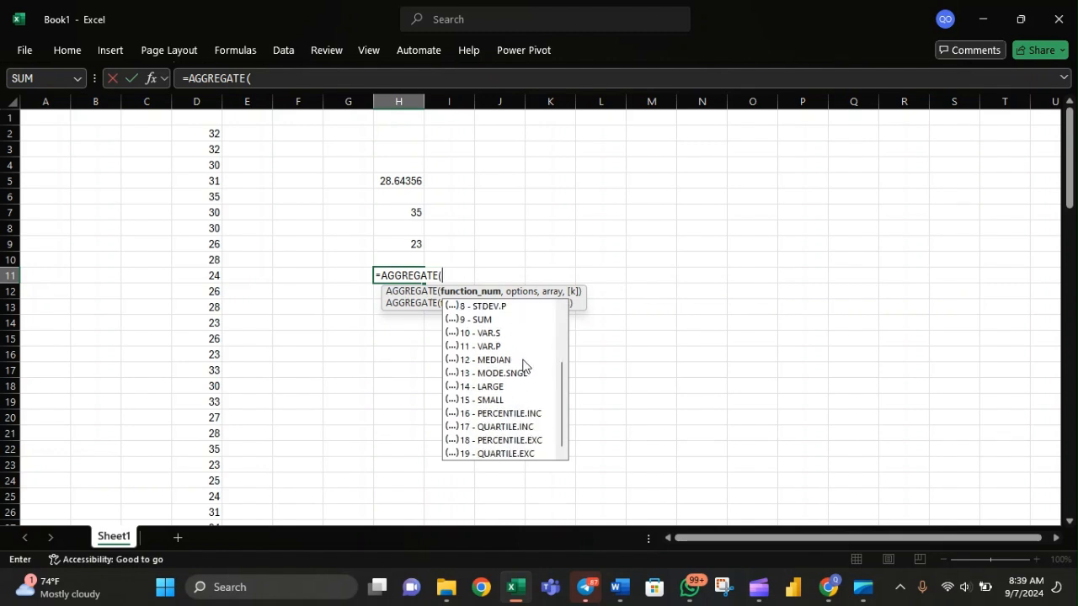
scroll(519, 390, "up", 3)
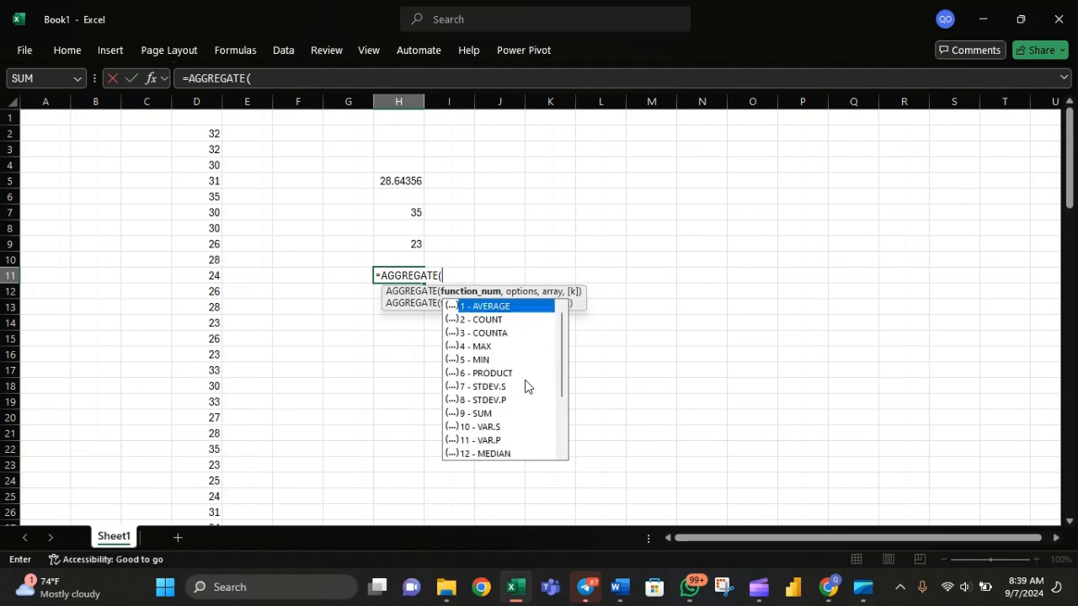
scroll(531, 380, "down", 1)
scroll(533, 381, "up", 1)
scroll(533, 381, "down", 2)
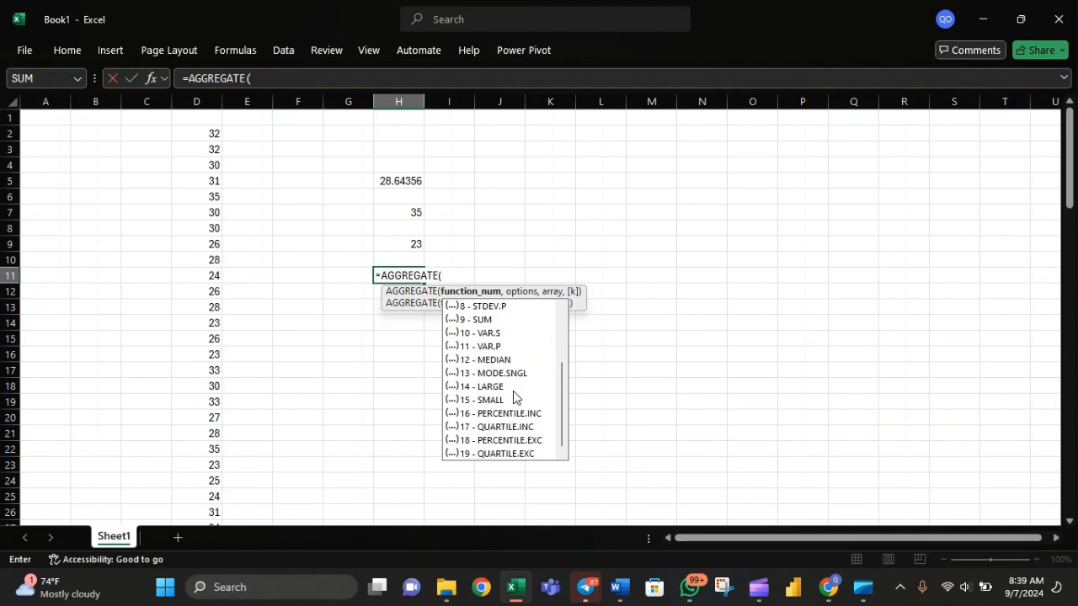
scroll(516, 396, "up", 3)
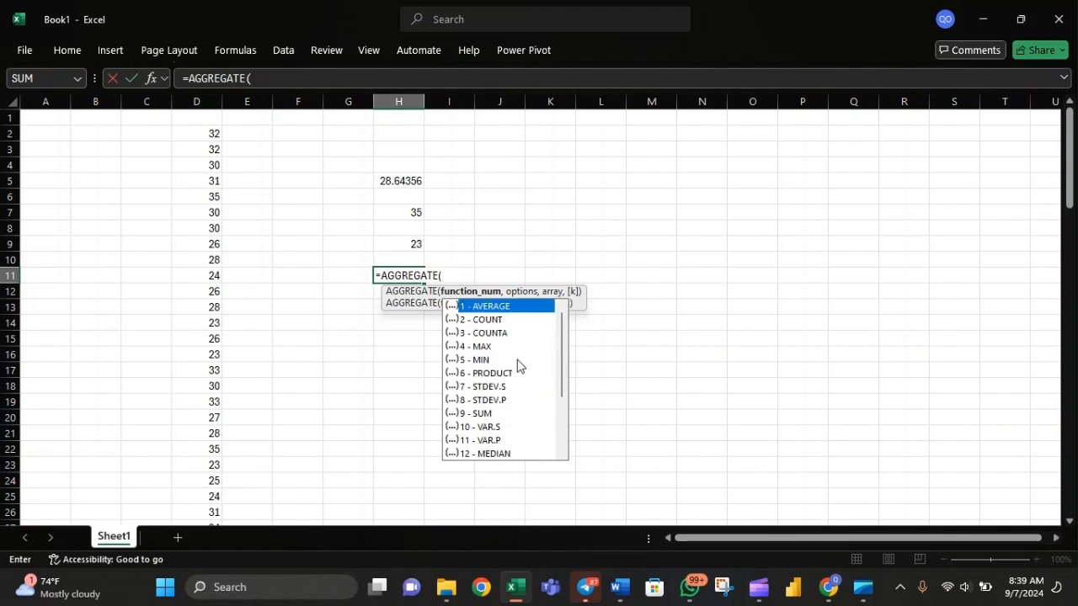
scroll(517, 365, "down", 2)
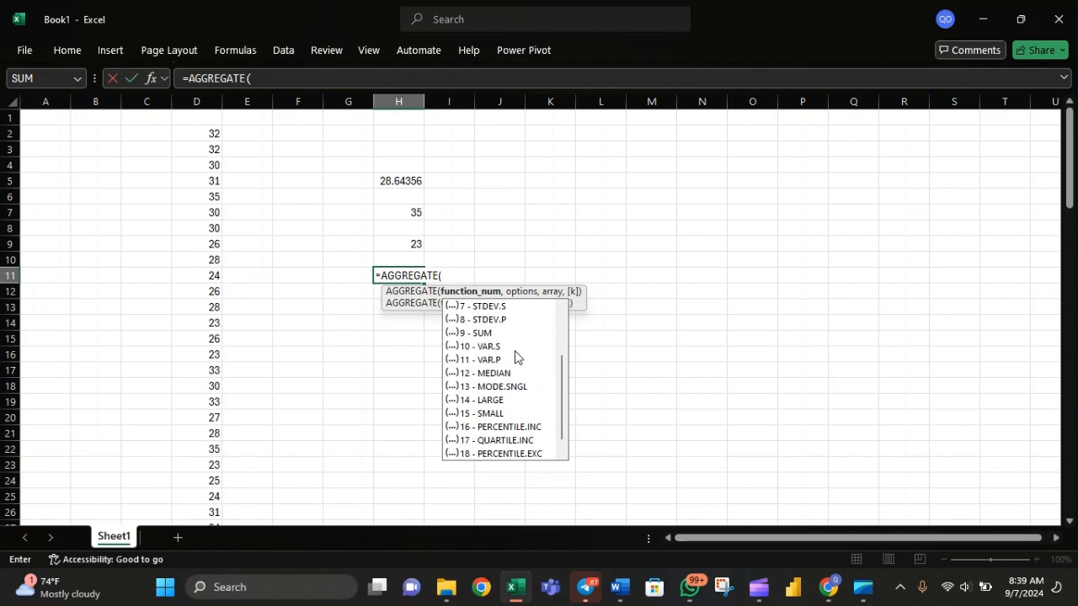
Clear the unfinished AGGREGATE formula from cell H11.
key("BackSpace")
key("BackSpace")
key("BackSpace")
key("BackSpace")
key("BackSpace")
key("BackSpace")
key("BackSpace")
key("BackSpace")
key("BackSpace")
key("BackSpace")
key("BackSpace")
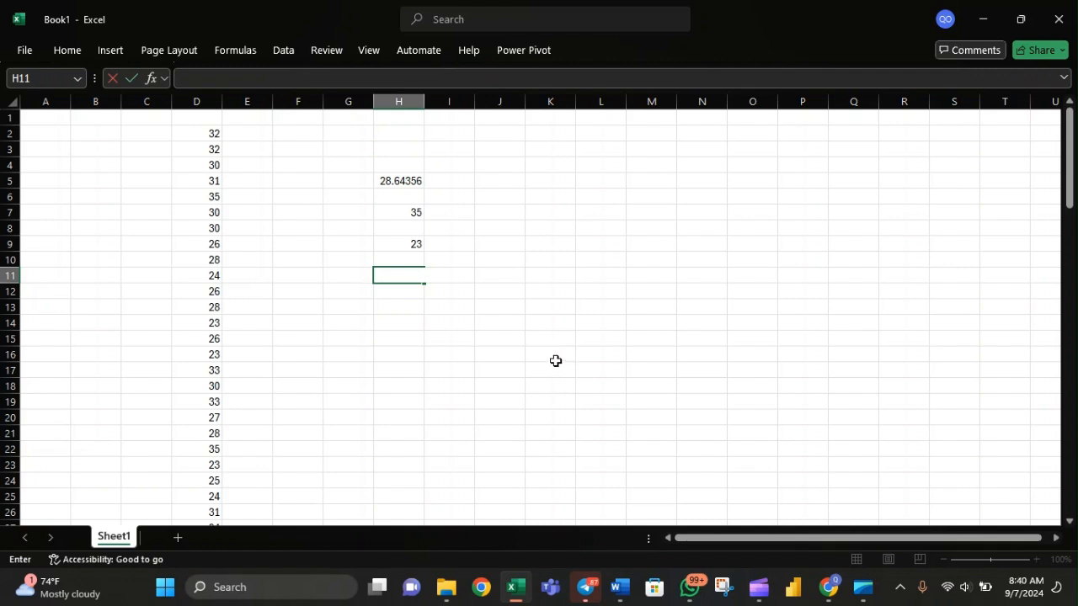
key("Return")
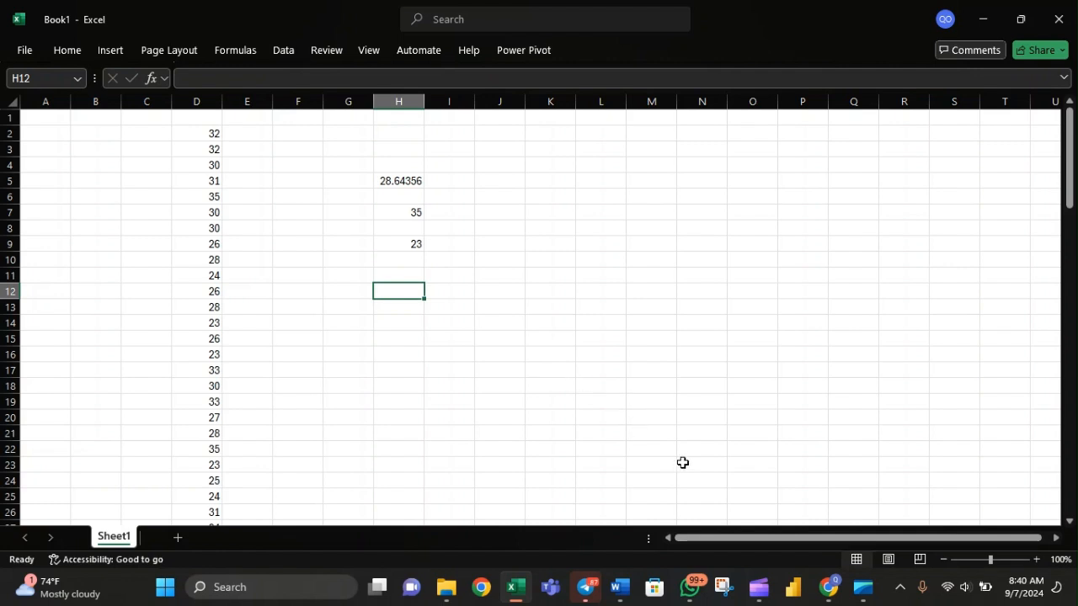
left_click(759, 587)
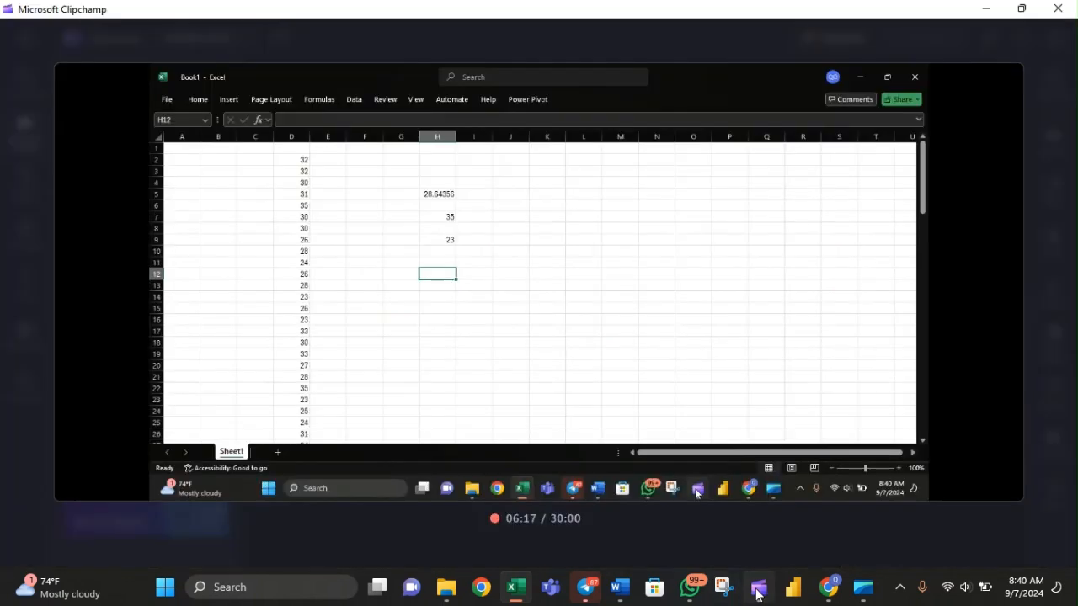